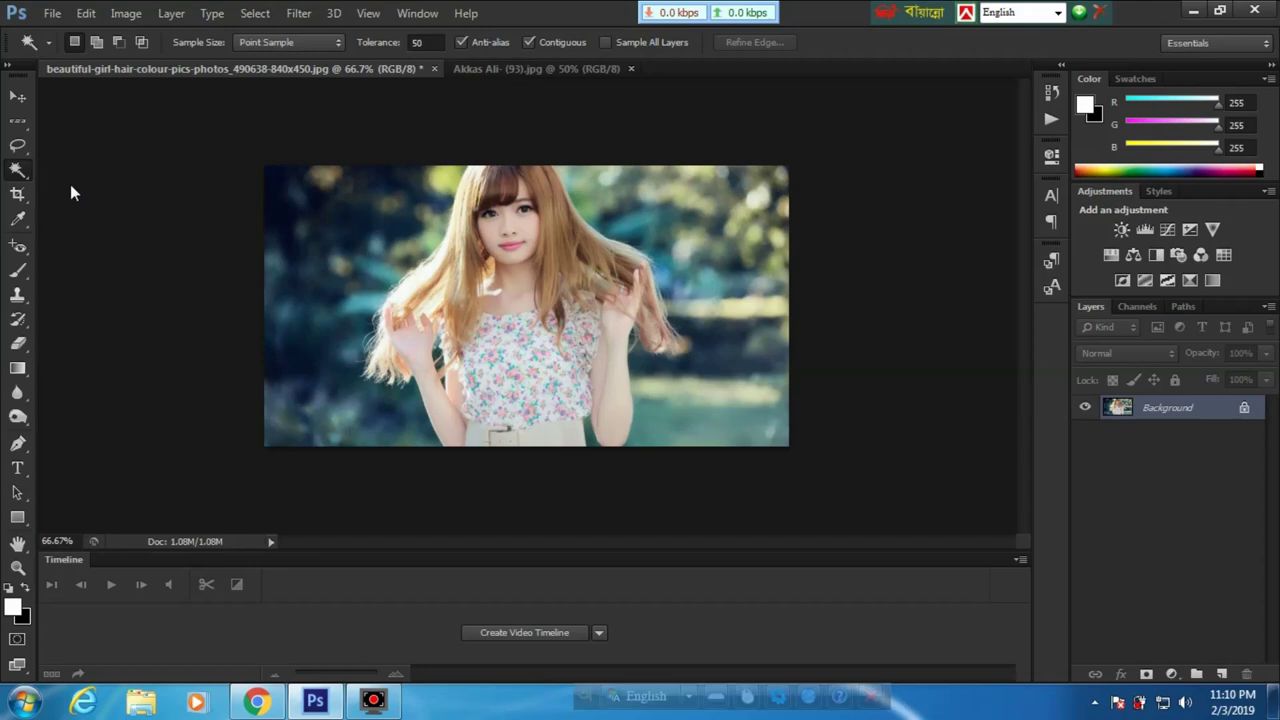
Step: Zoom the portrait in and show the Magic Wand flyout's alternative selection tools
key(ctrl+plus)
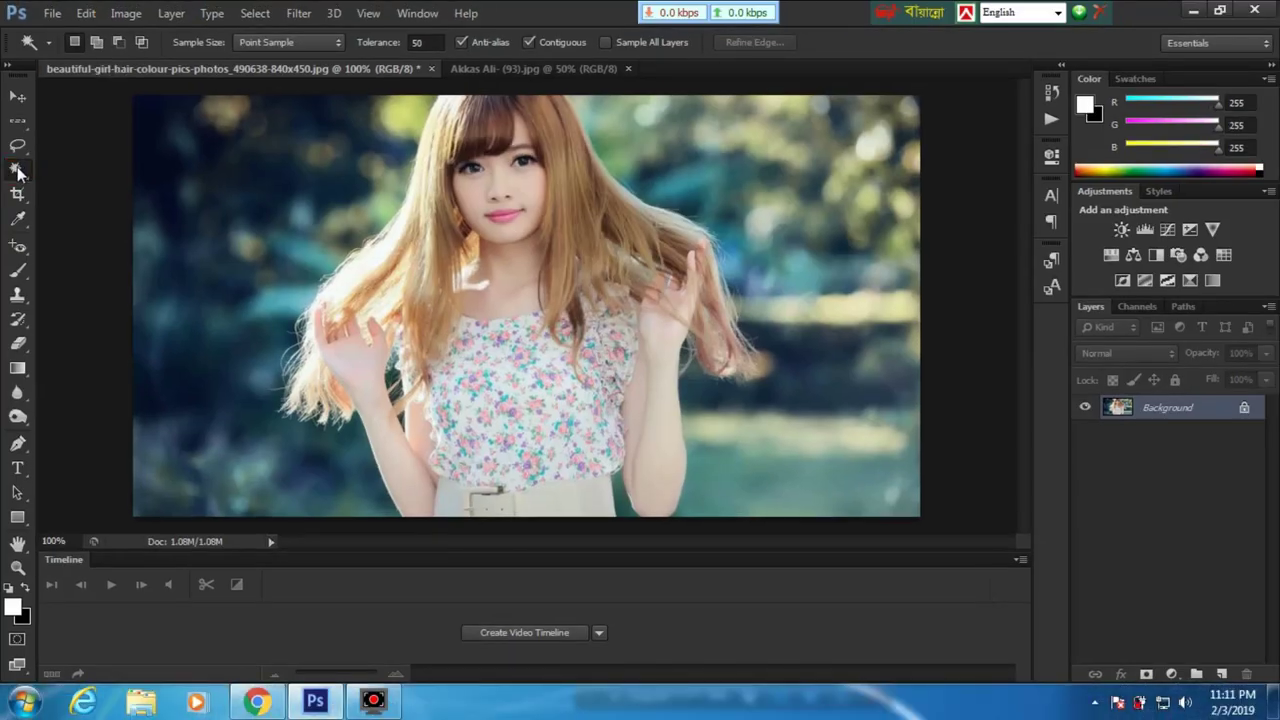
right_click(18, 172)
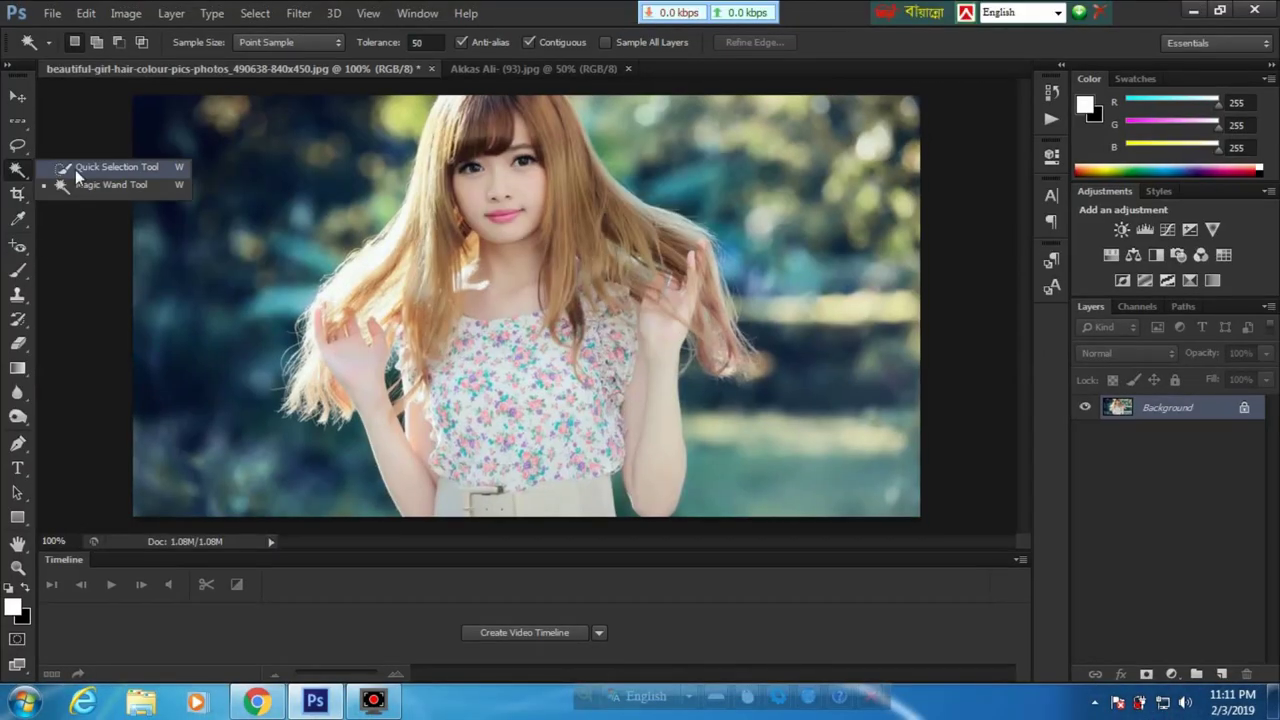
Step: Brush a Quick Selection over the girl's neck, right-side hair and dress
click(76, 172)
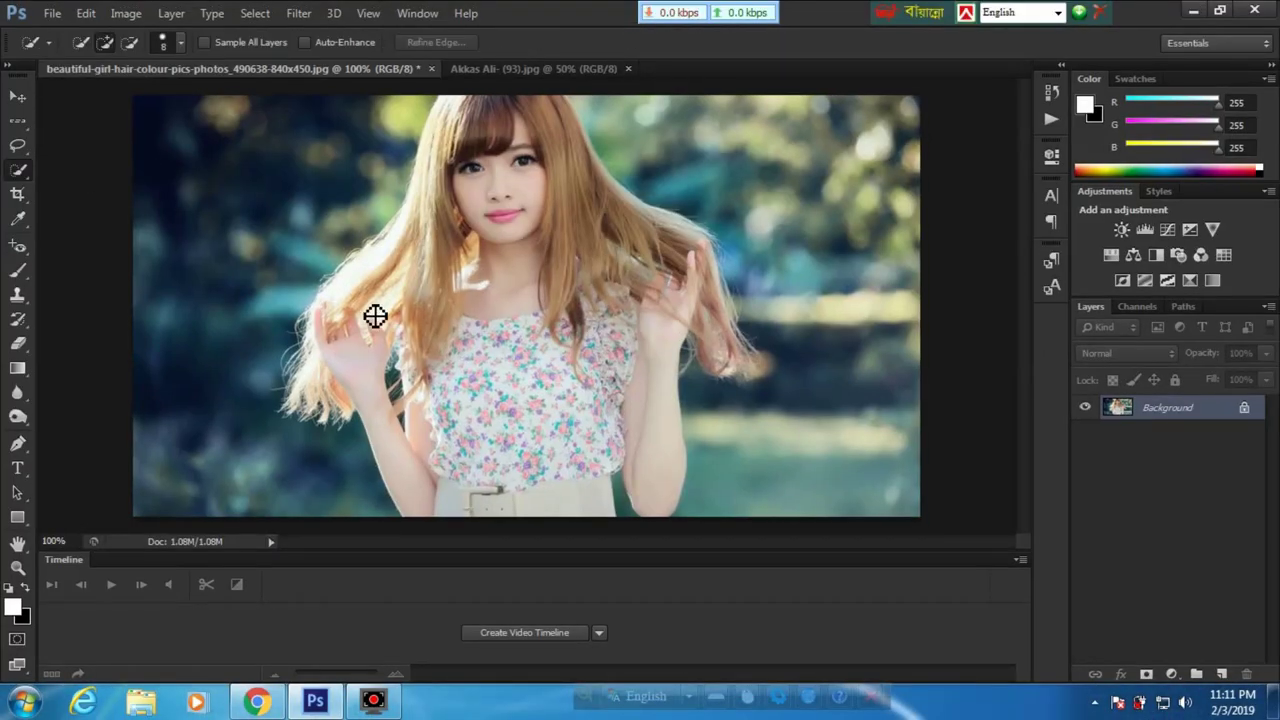
key(ctrl+plus)
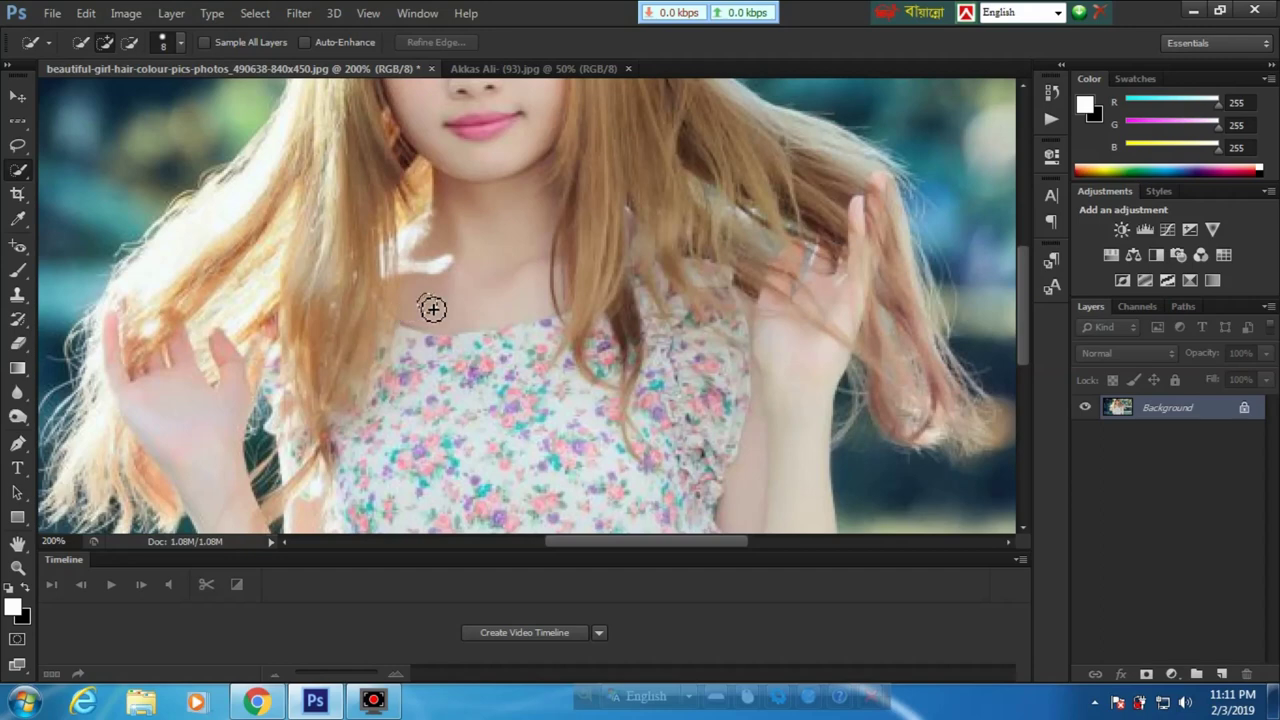
mouse_move(431, 309)
mouse_down()
mouse_move(466, 251)
mouse_move(491, 140)
mouse_move(646, 177)
mouse_move(665, 165)
mouse_move(423, 157)
mouse_move(263, 249)
mouse_move(330, 146)
mouse_up()
key(ctrl+minus)
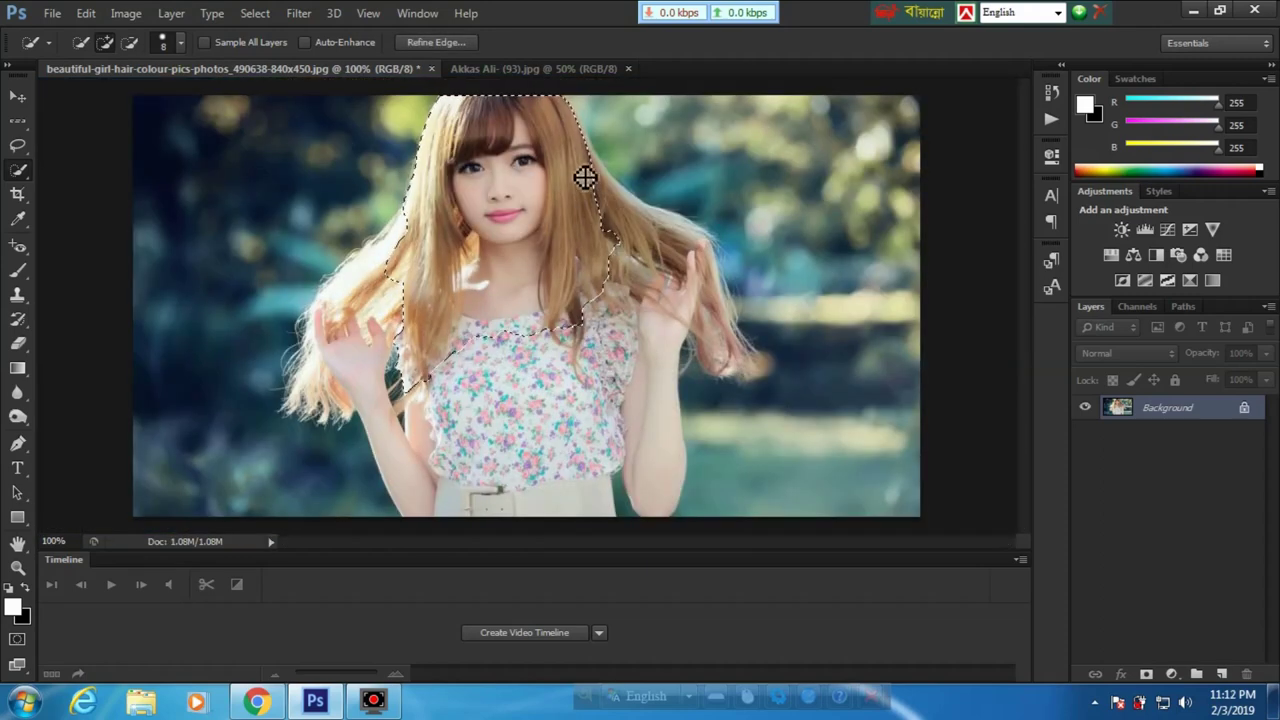
mouse_move(583, 177)
mouse_down()
mouse_move(706, 276)
mouse_move(723, 340)
mouse_move(751, 374)
mouse_move(686, 334)
mouse_move(664, 375)
mouse_move(663, 417)
mouse_move(580, 423)
mouse_move(531, 477)
mouse_move(482, 455)
mouse_up()
key(ctrl+plus)
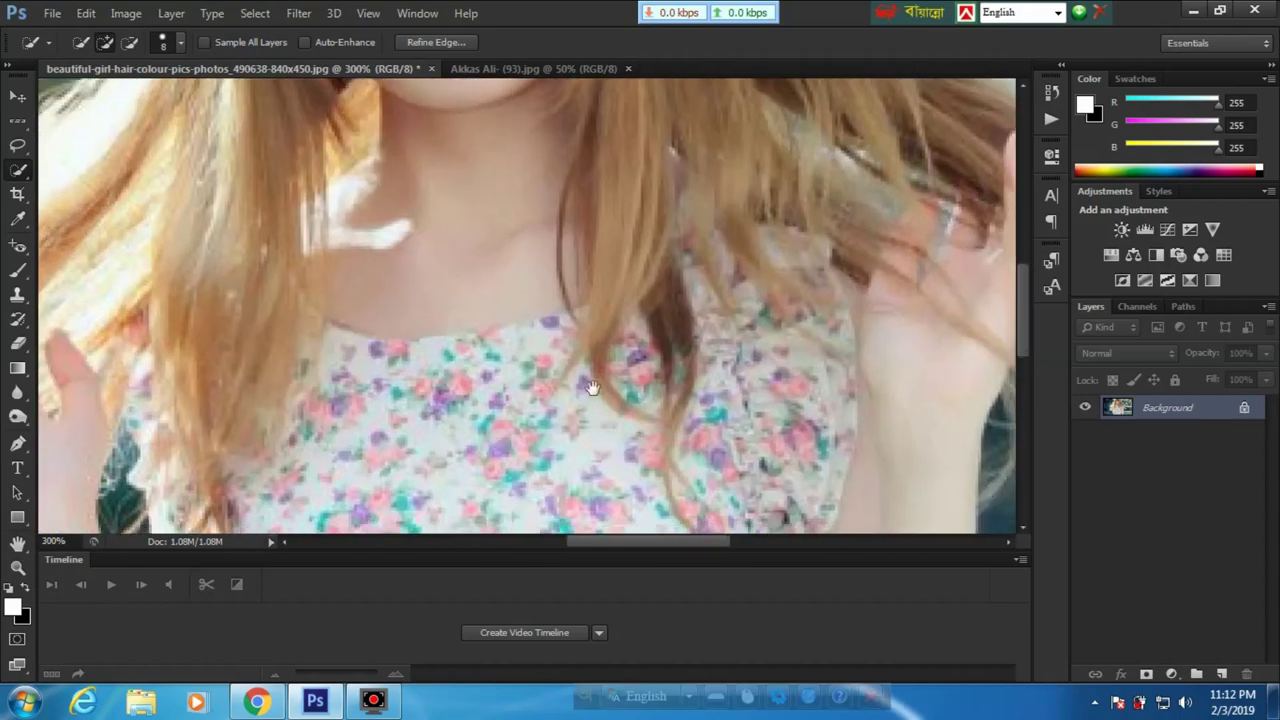
key(ctrl+plus)
drag(646, 304, 543, 129)
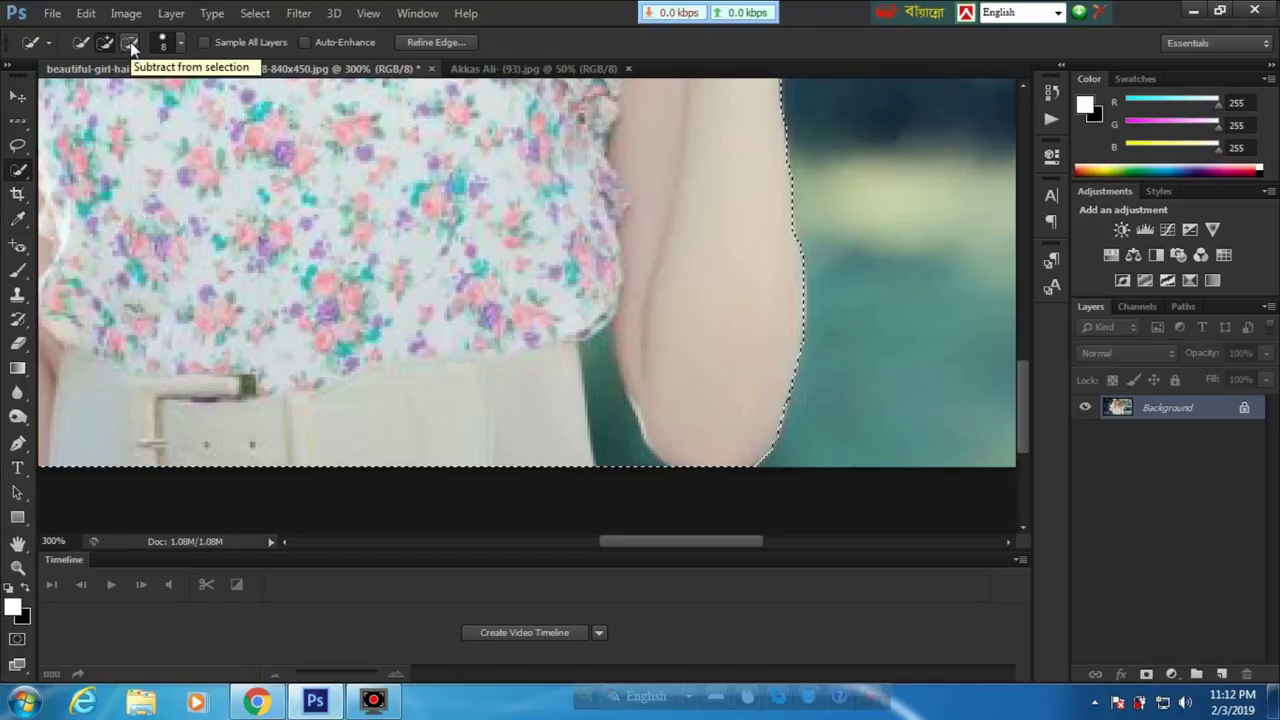
Step: In subtract mode, remove the green gap beside her arm from the selection
click(130, 43)
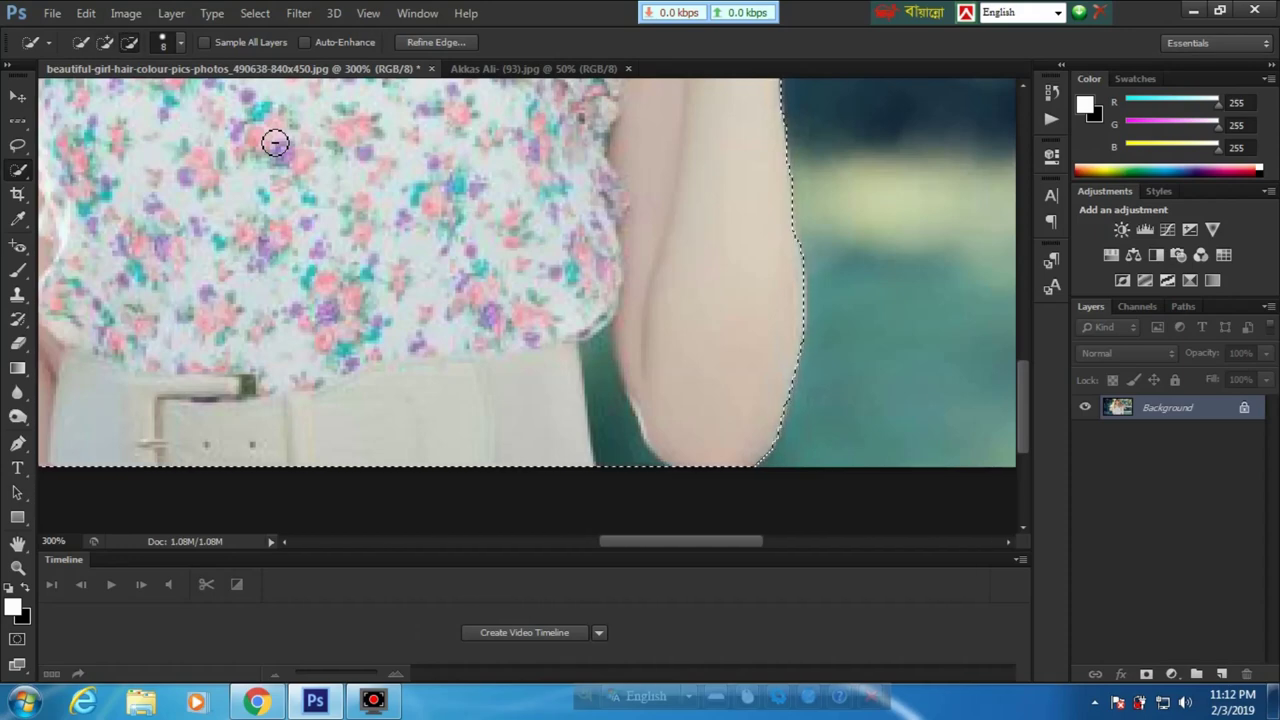
key(shift)
key(alt)
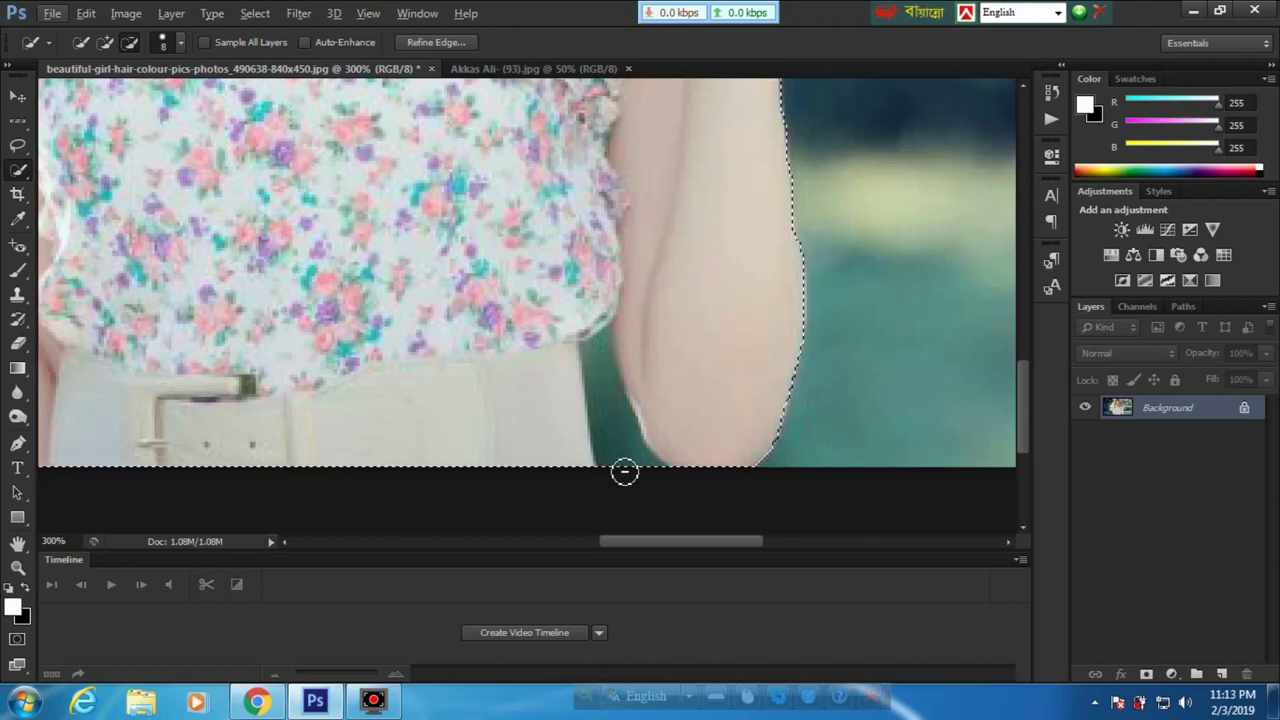
drag(620, 457, 611, 437)
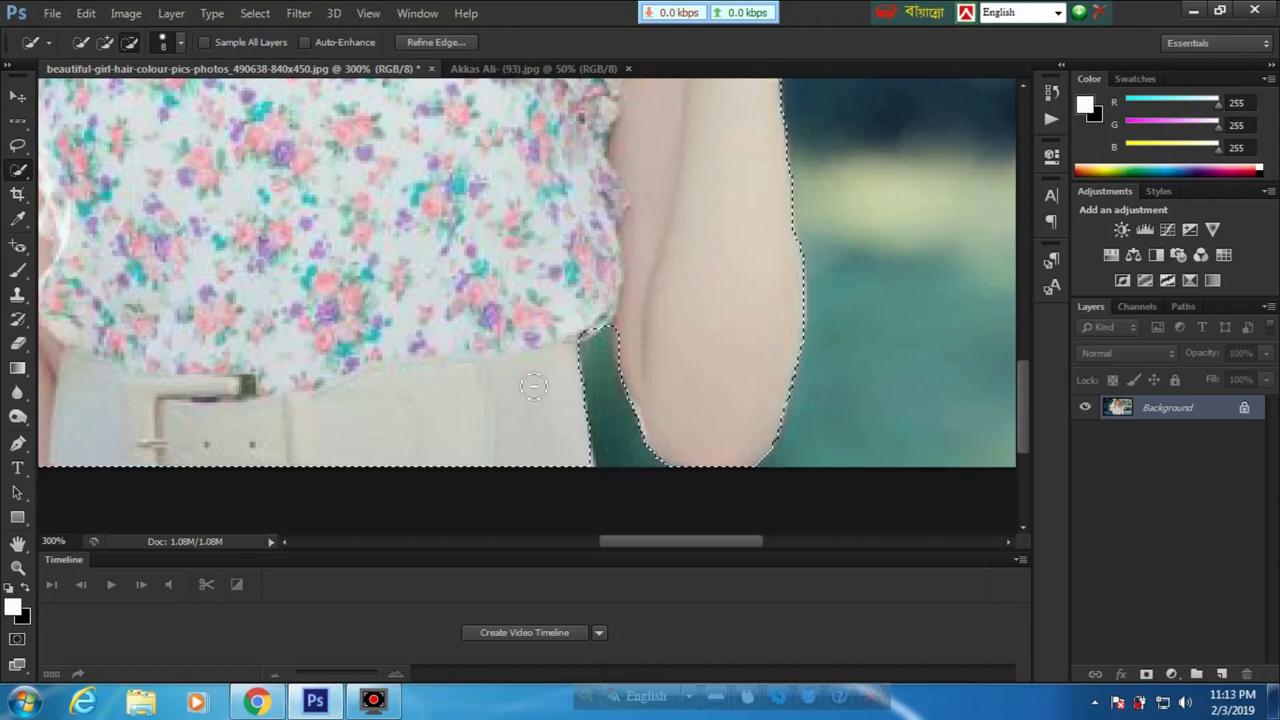
Step: Remove the dark gap between arm and hair and a small patch, then zoom out
drag(437, 357, 699, 421)
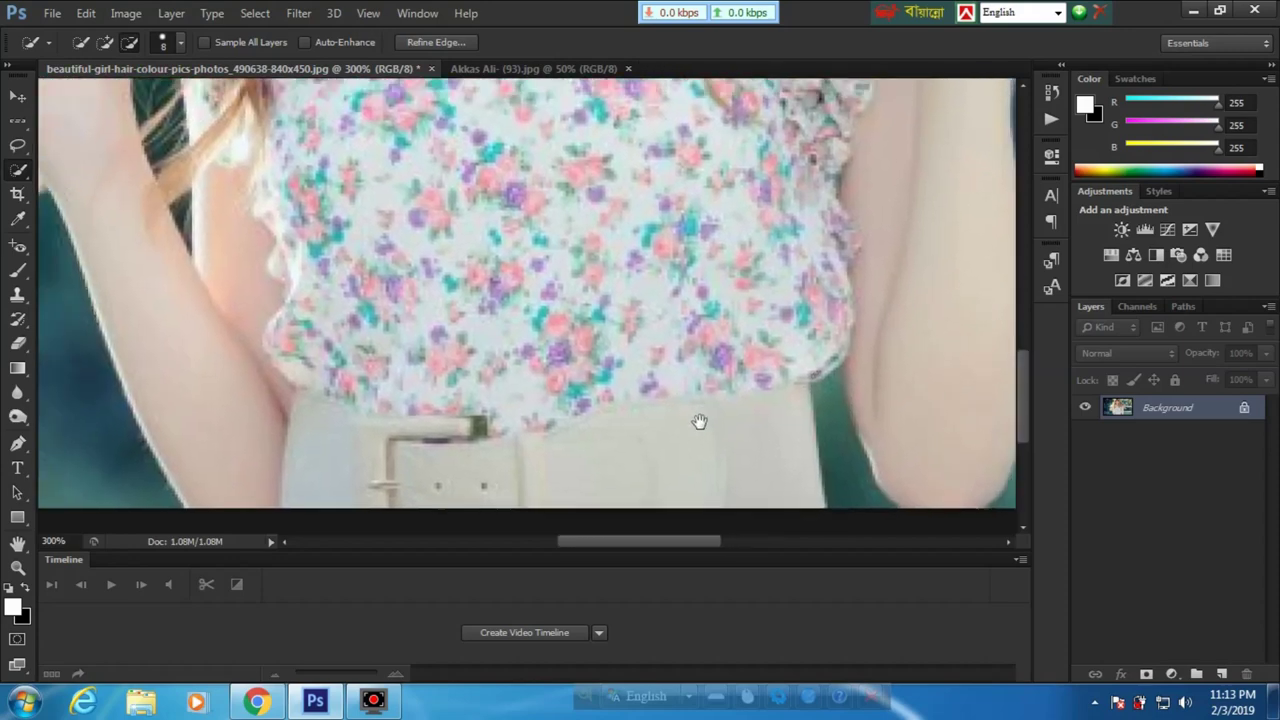
drag(466, 271, 546, 376)
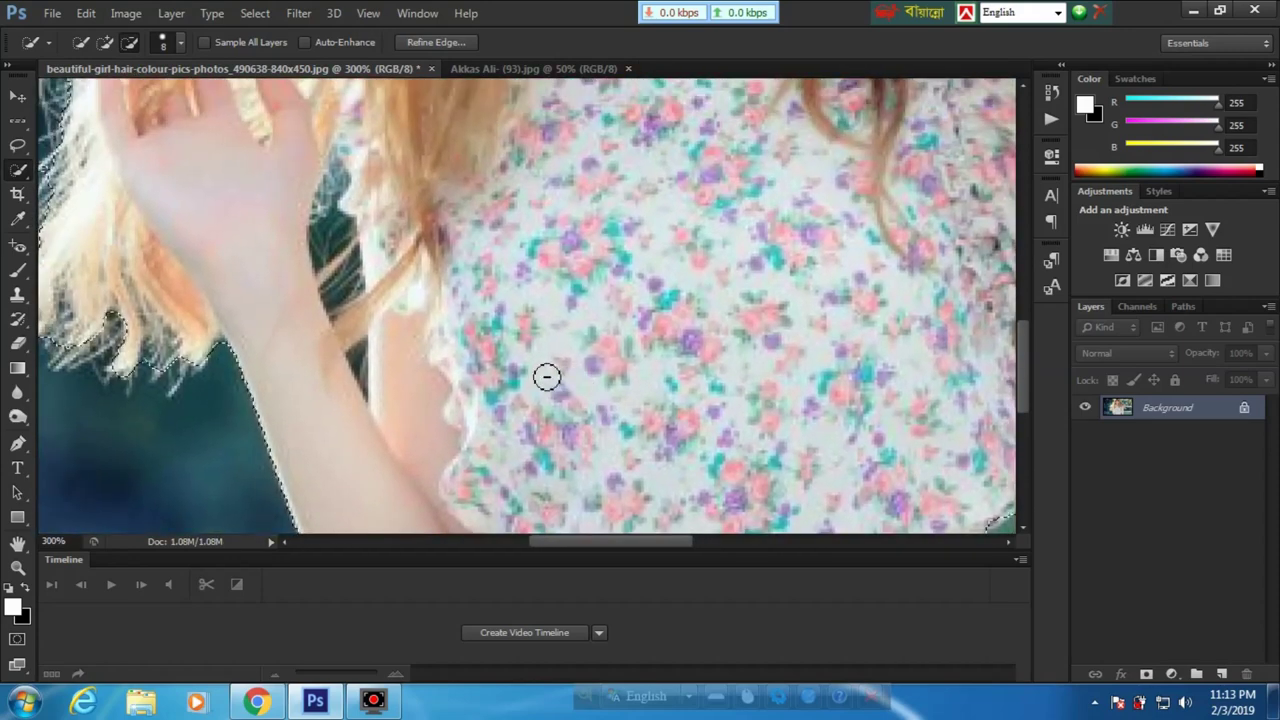
mouse_move(357, 237)
mouse_down()
mouse_move(334, 226)
mouse_move(336, 165)
mouse_move(343, 291)
mouse_up()
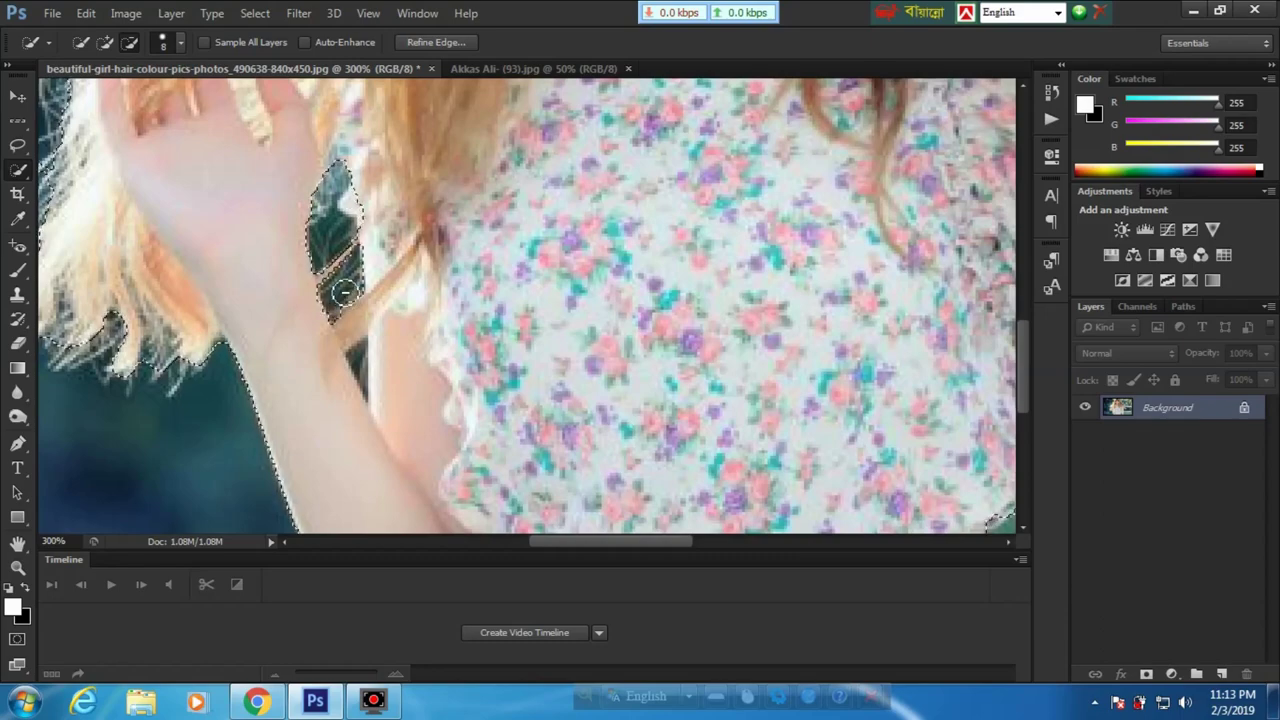
click(358, 362)
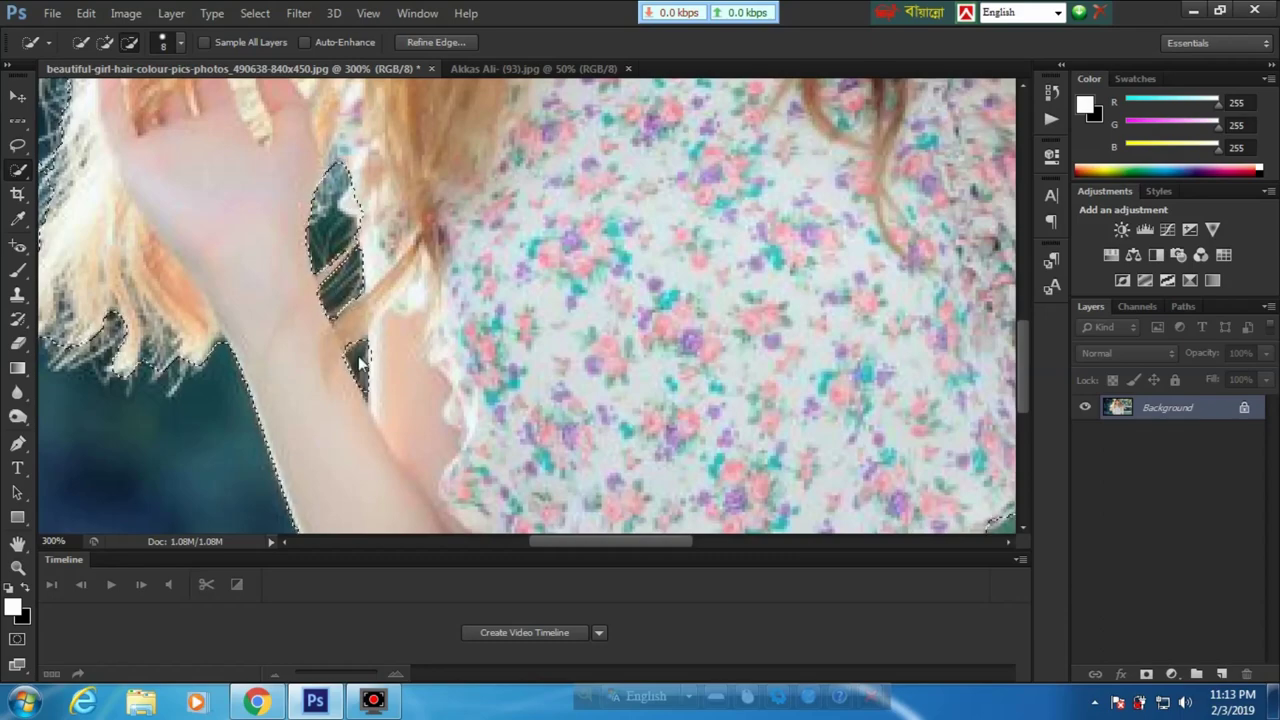
scroll(452, 302, down, 2)
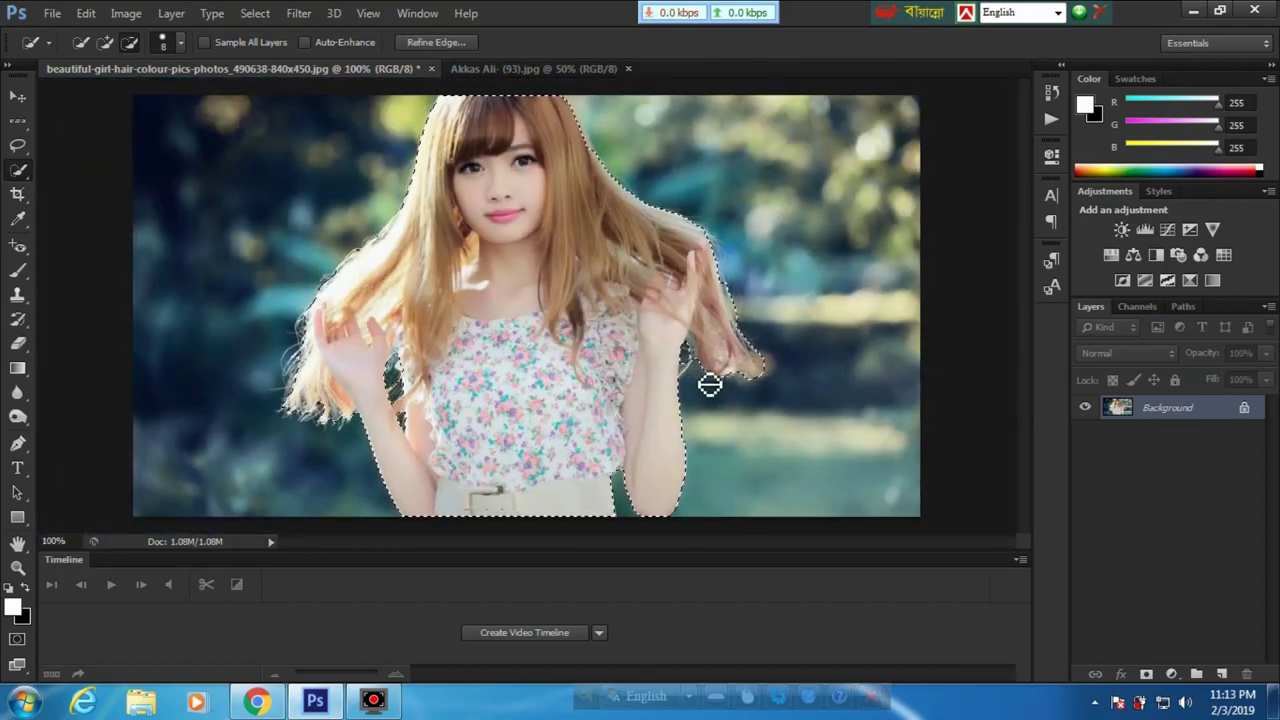
scroll(710, 384, down, 1)
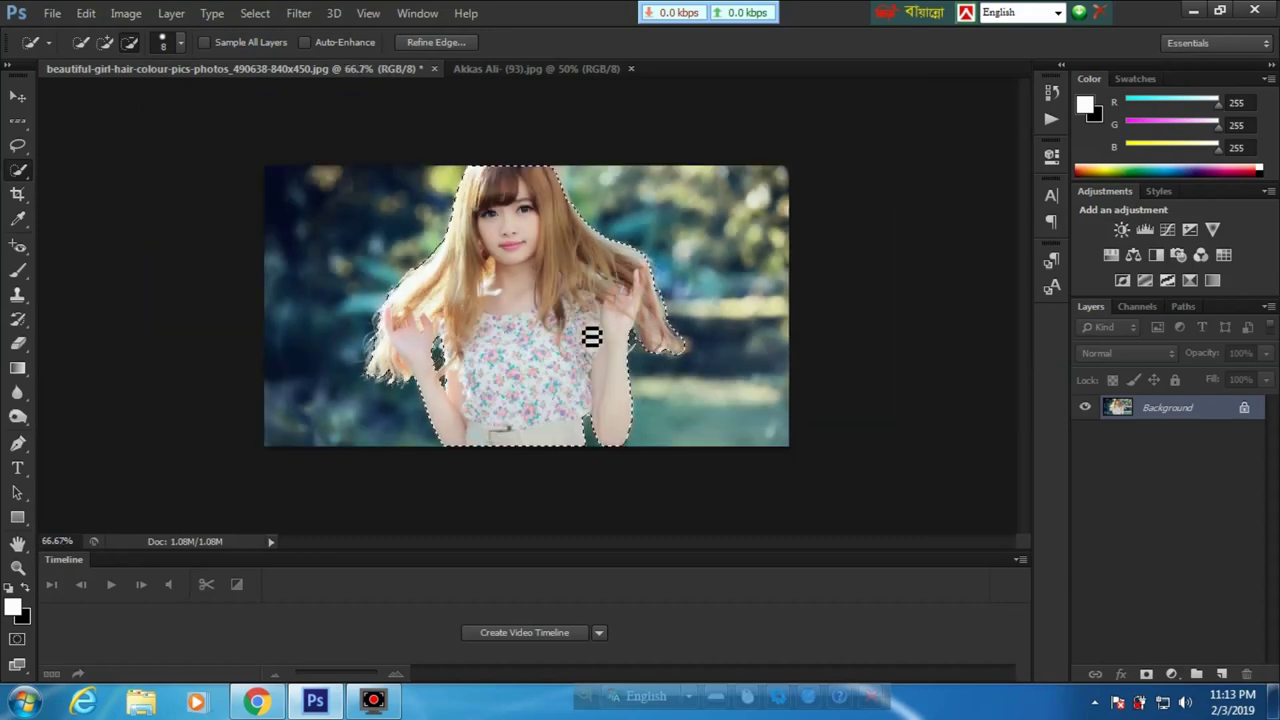
Step: Open the Feather Selection dialog from the selection's right-click menu
key(ctrl+plus)
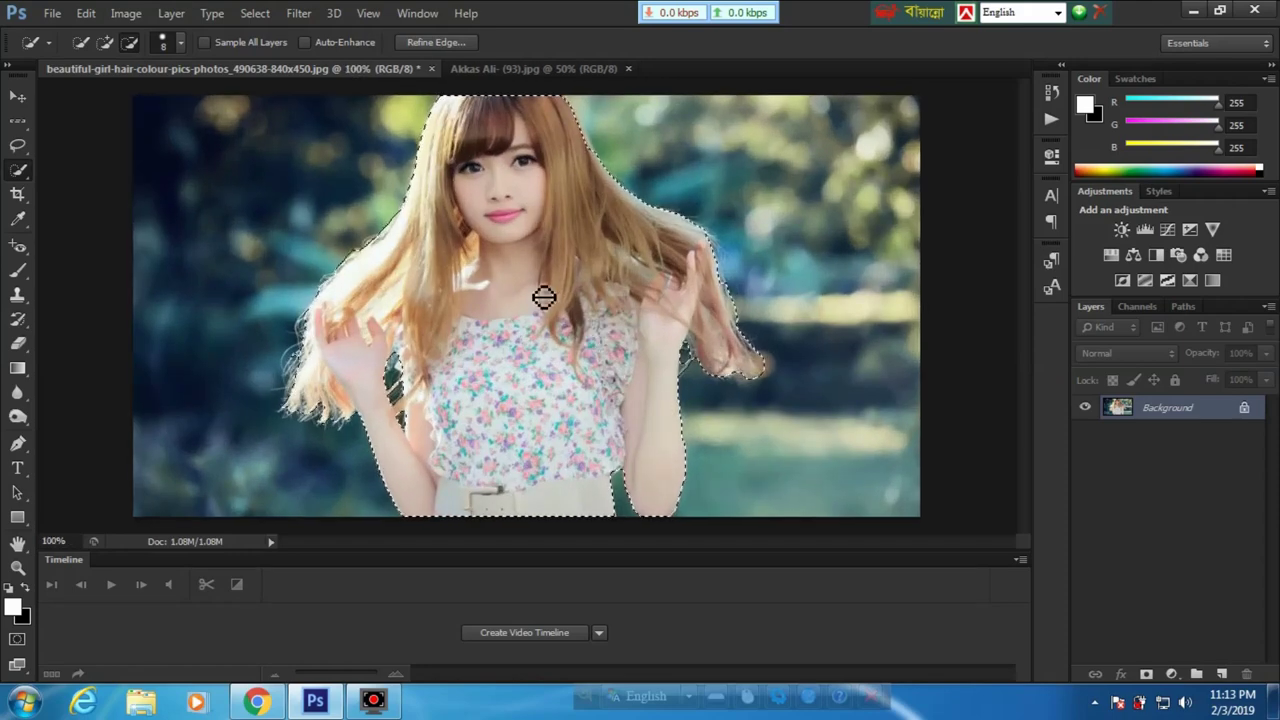
right_click(536, 290)
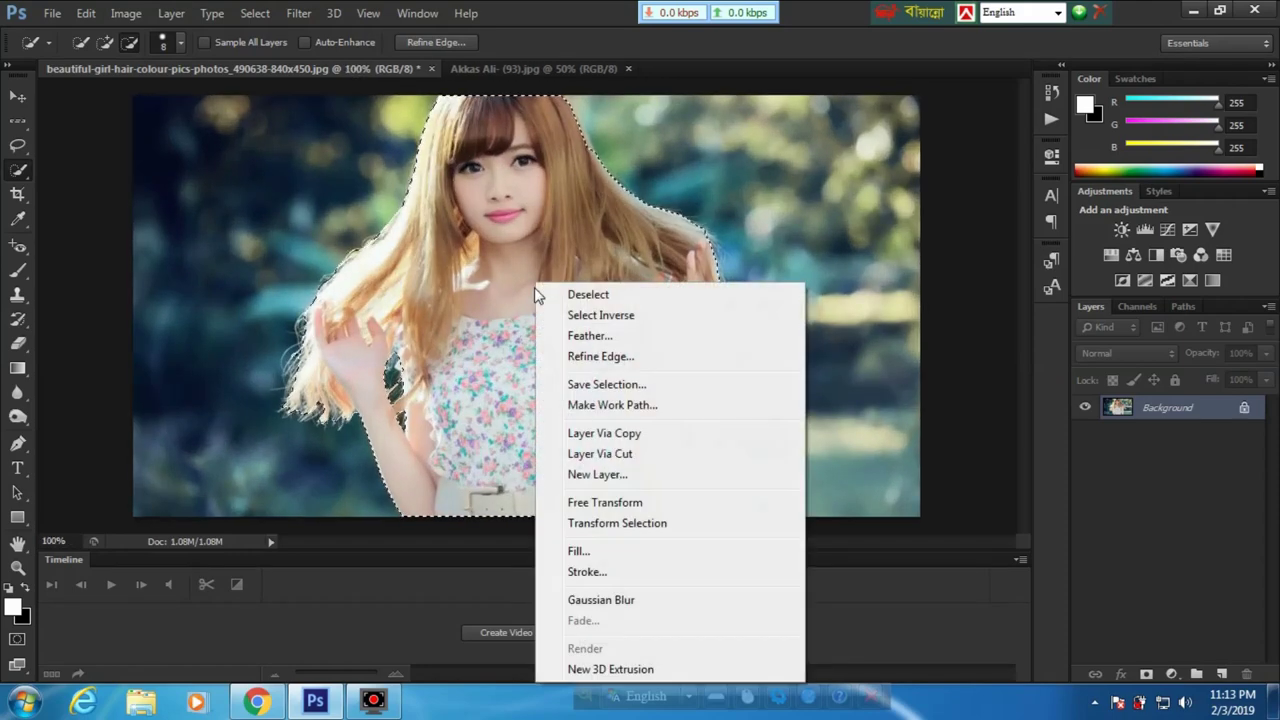
click(617, 338)
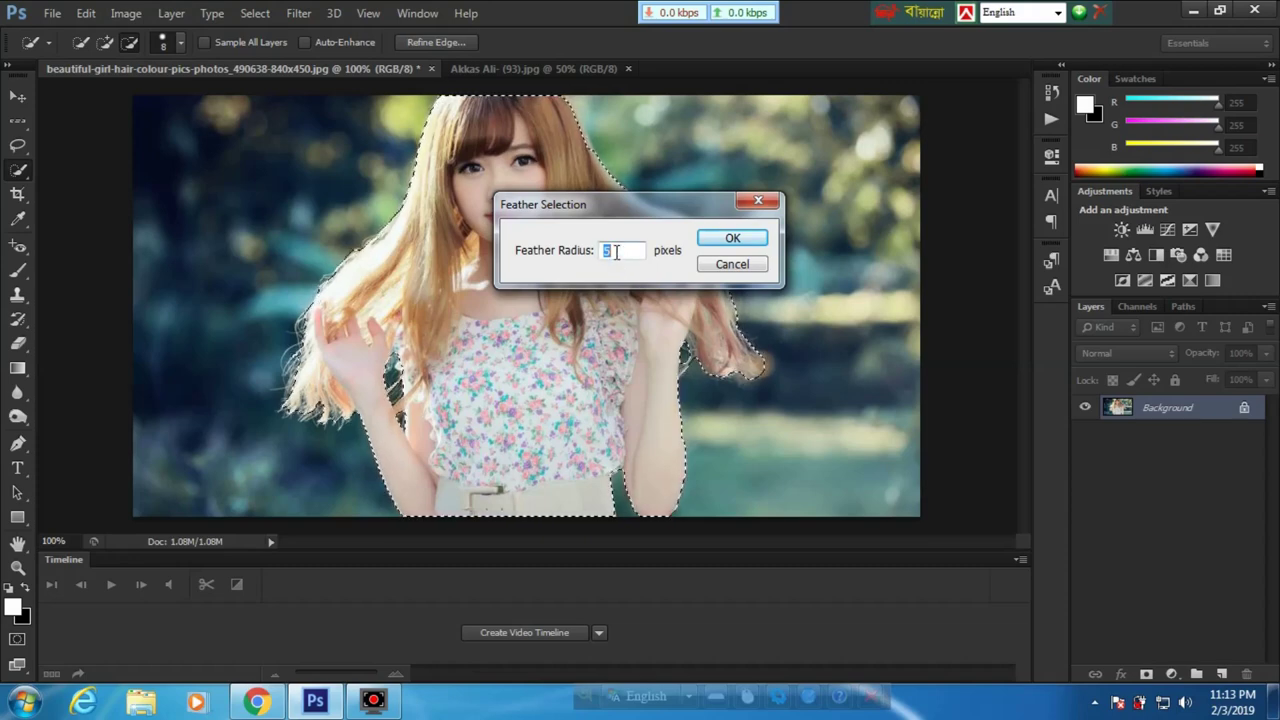
Step: Confirm the 5-pixel Feather Radius on the girl's selection
click(724, 240)
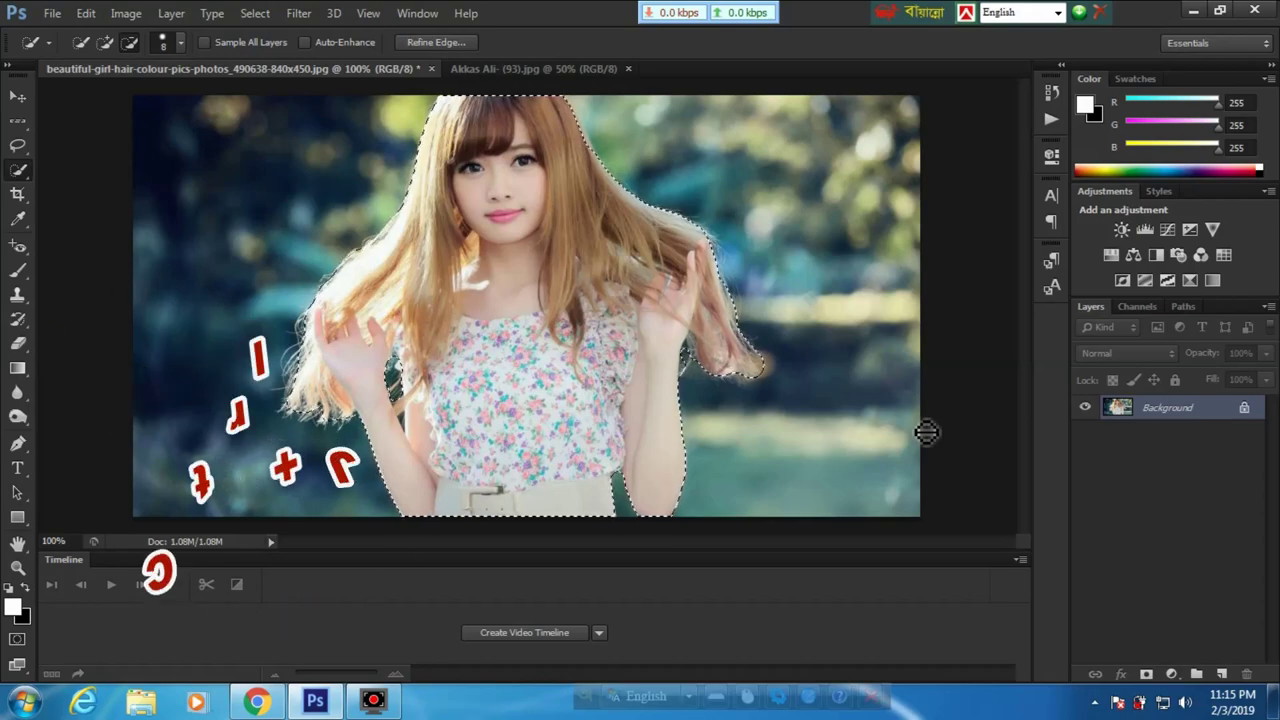
Step: Copy the girl to Layer 1 with Ctrl+J and target the Background layer
key(ctrl+j)
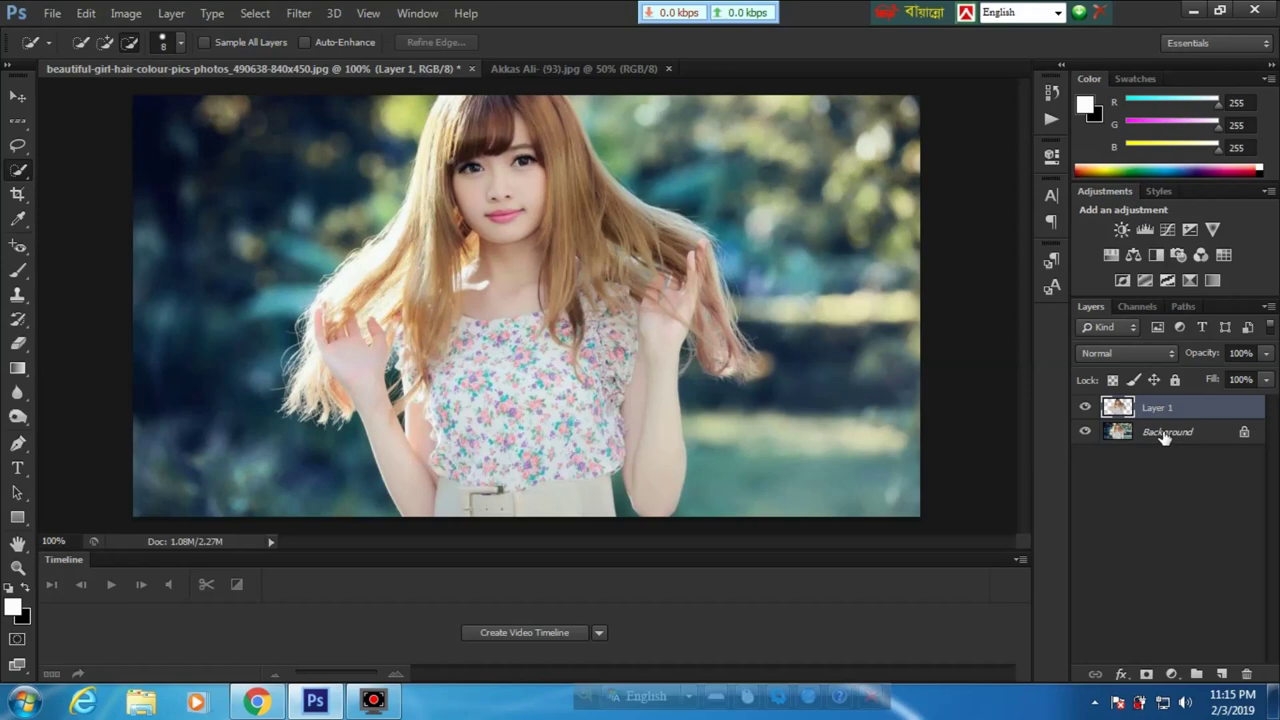
click(1165, 438)
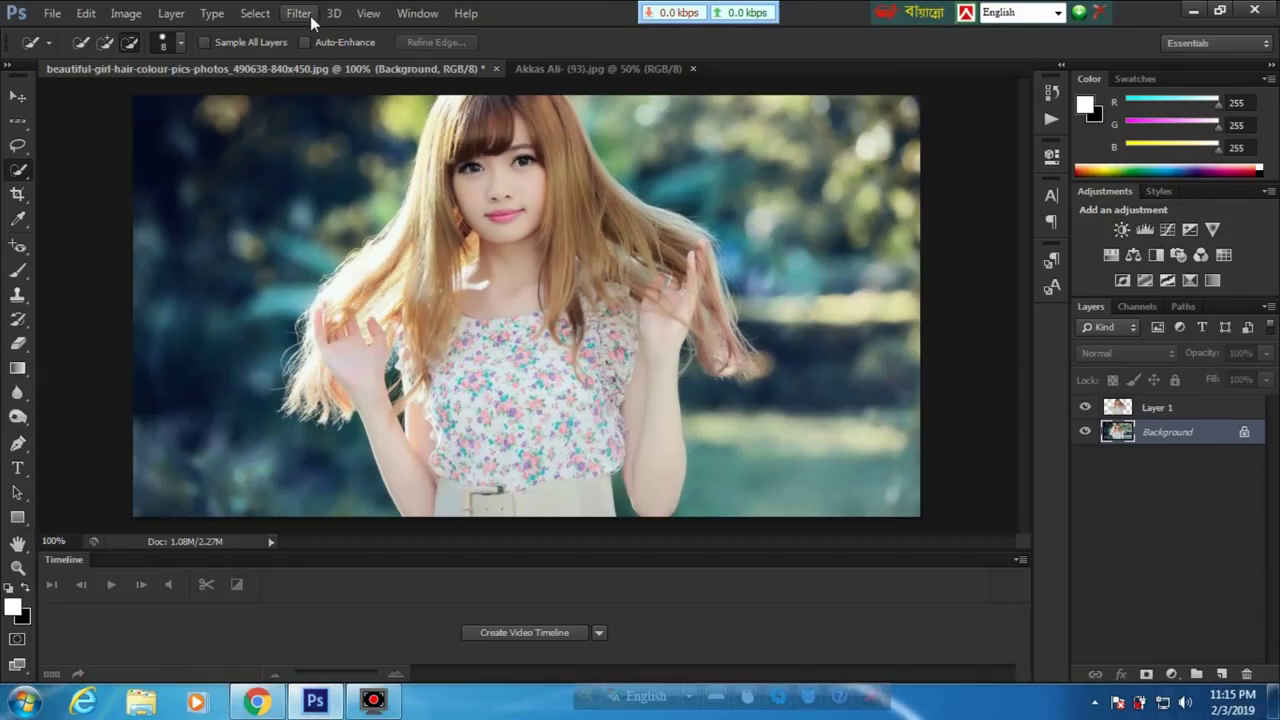
Step: Gaussian-blur the Background layer, trying radii up to 30.5 before settling slightly lower
click(305, 14)
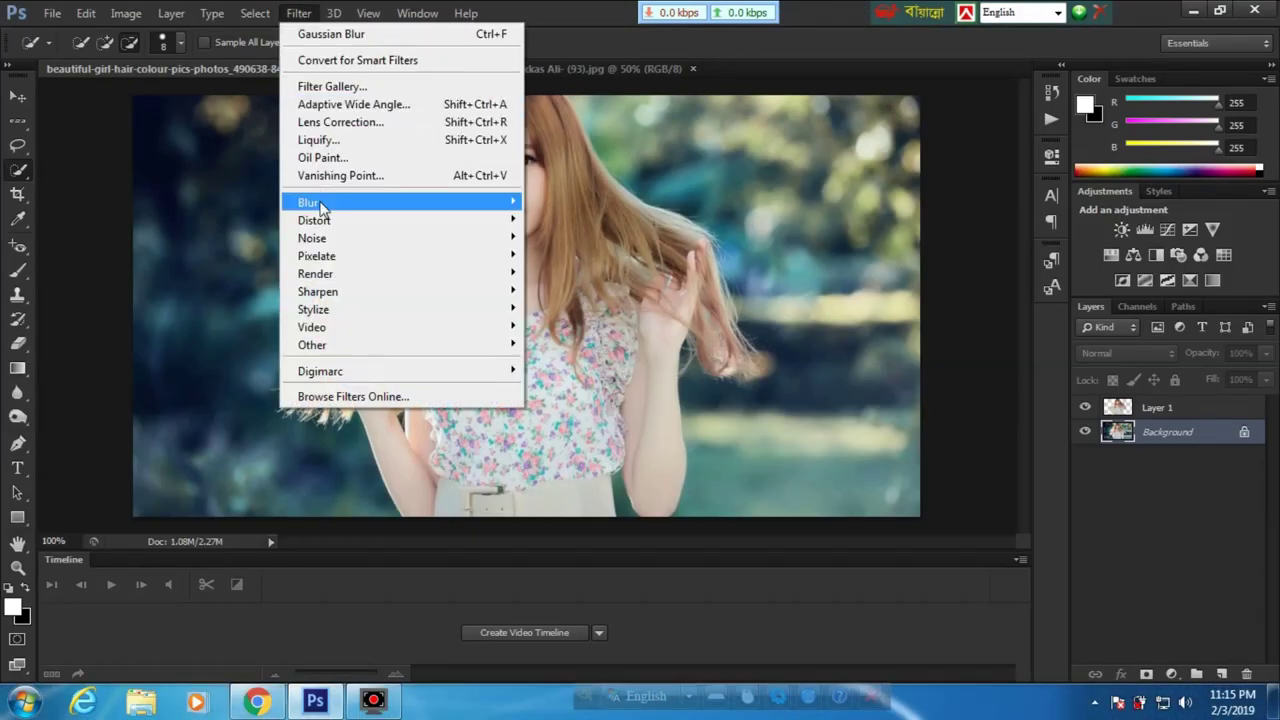
mouse_move(307, 202)
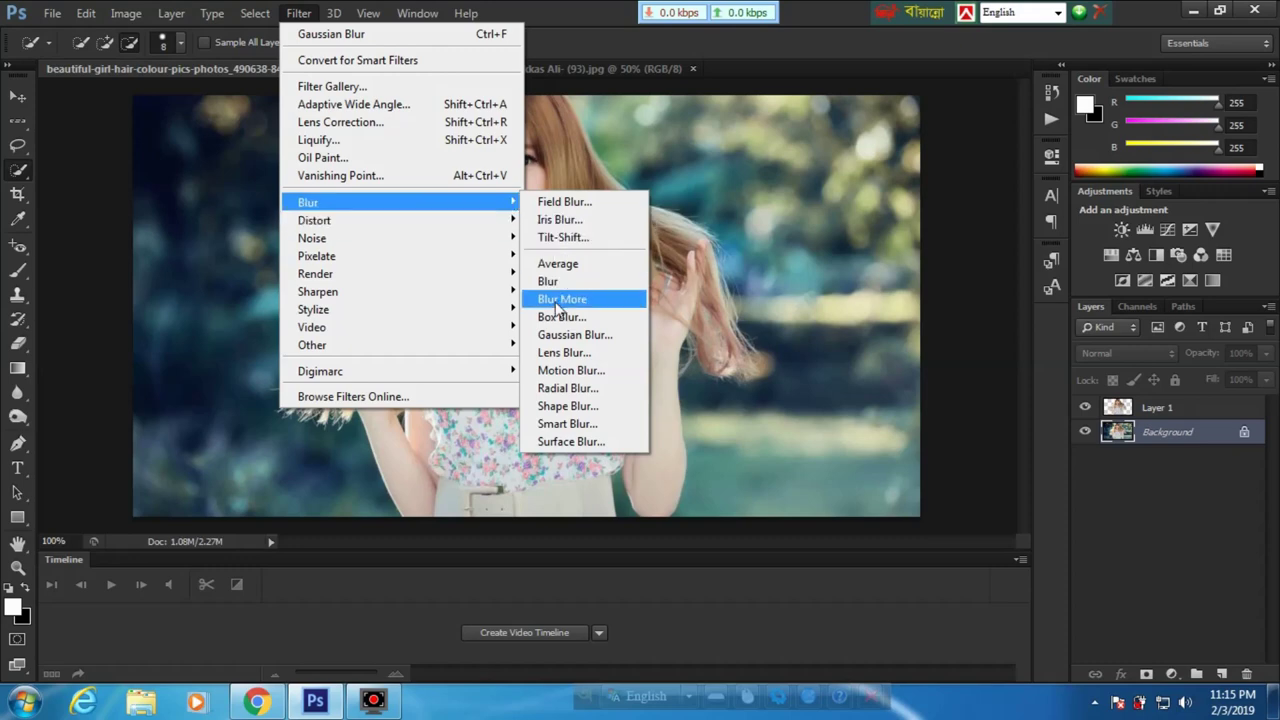
click(560, 336)
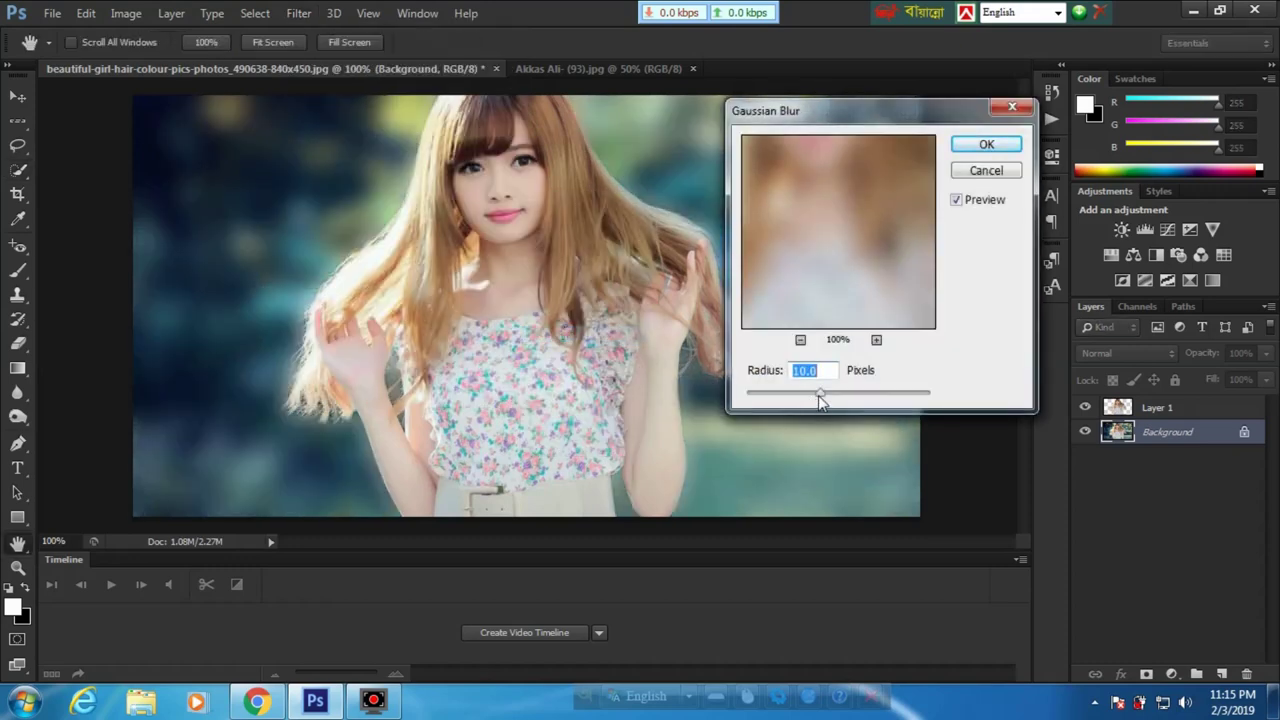
drag(820, 394, 751, 396)
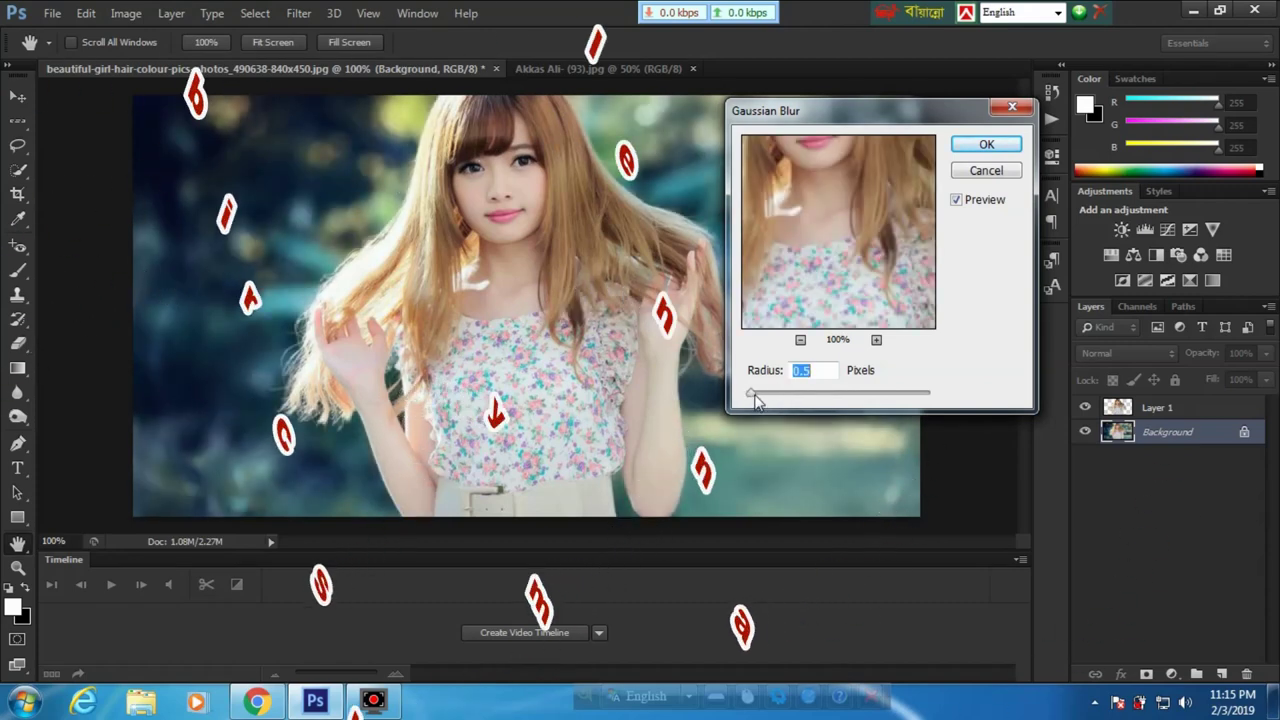
drag(756, 400, 813, 390)
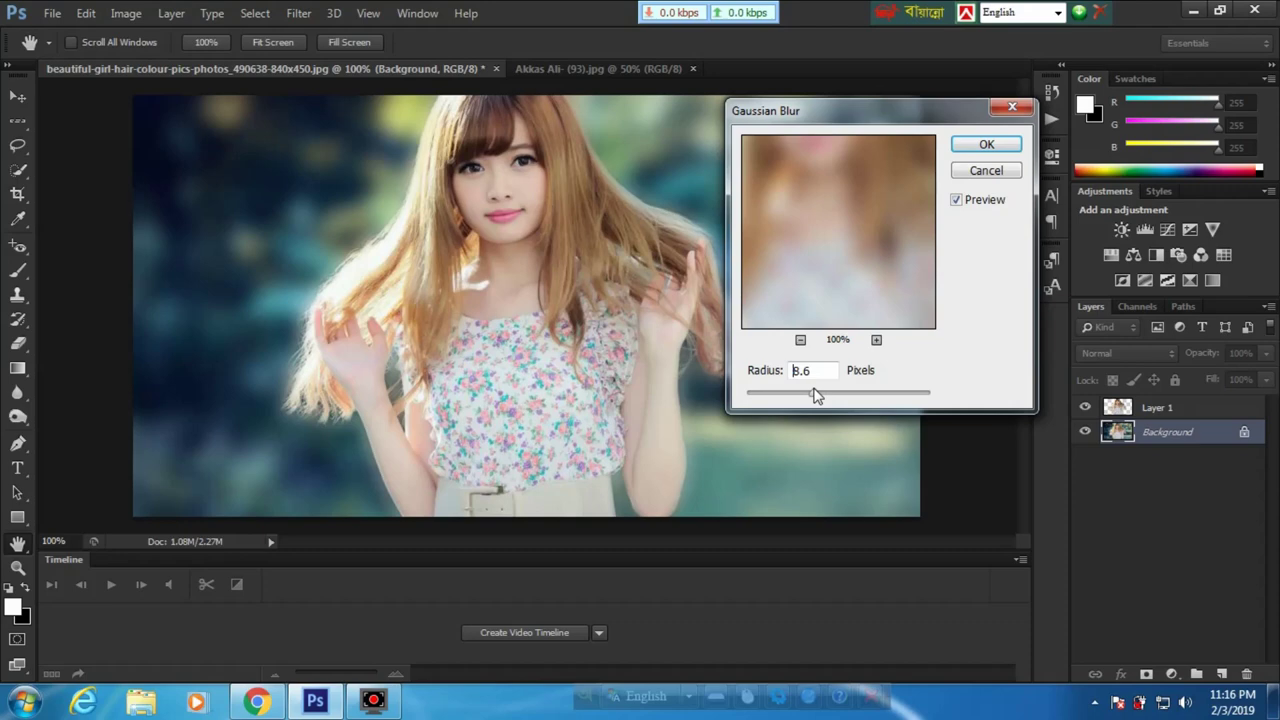
click(815, 395)
drag(815, 395, 826, 395)
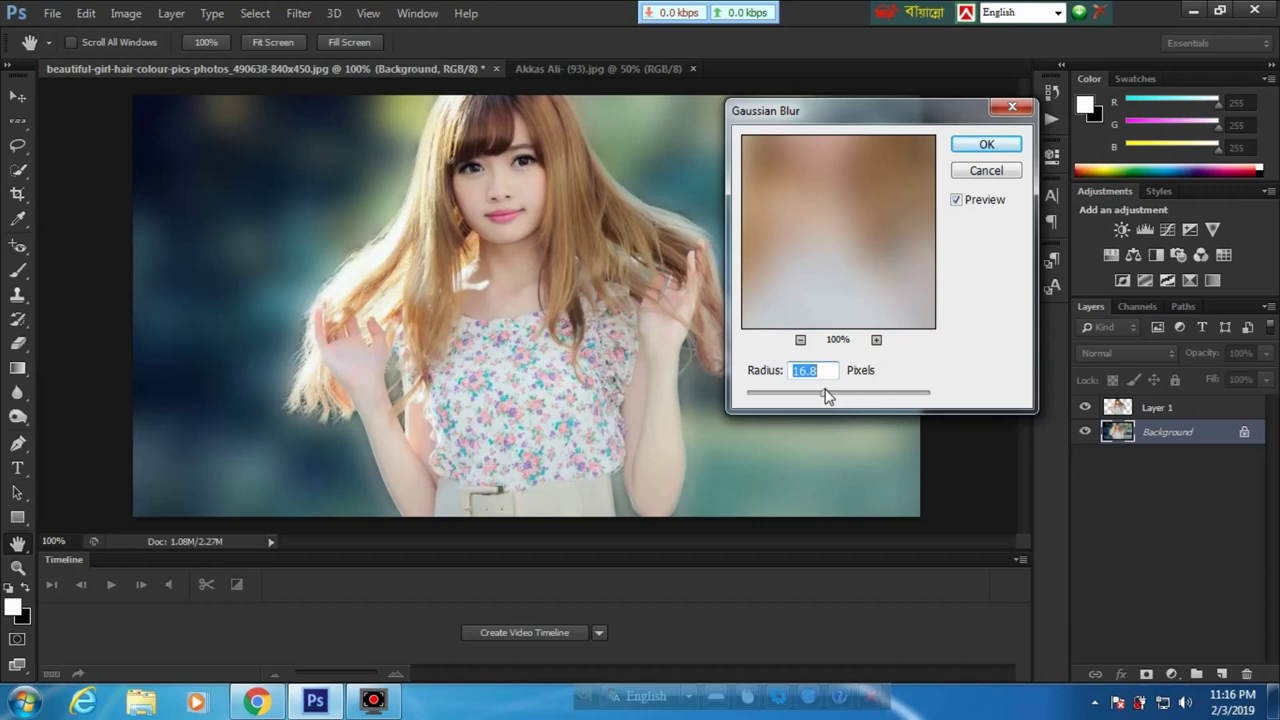
drag(826, 395, 836, 395)
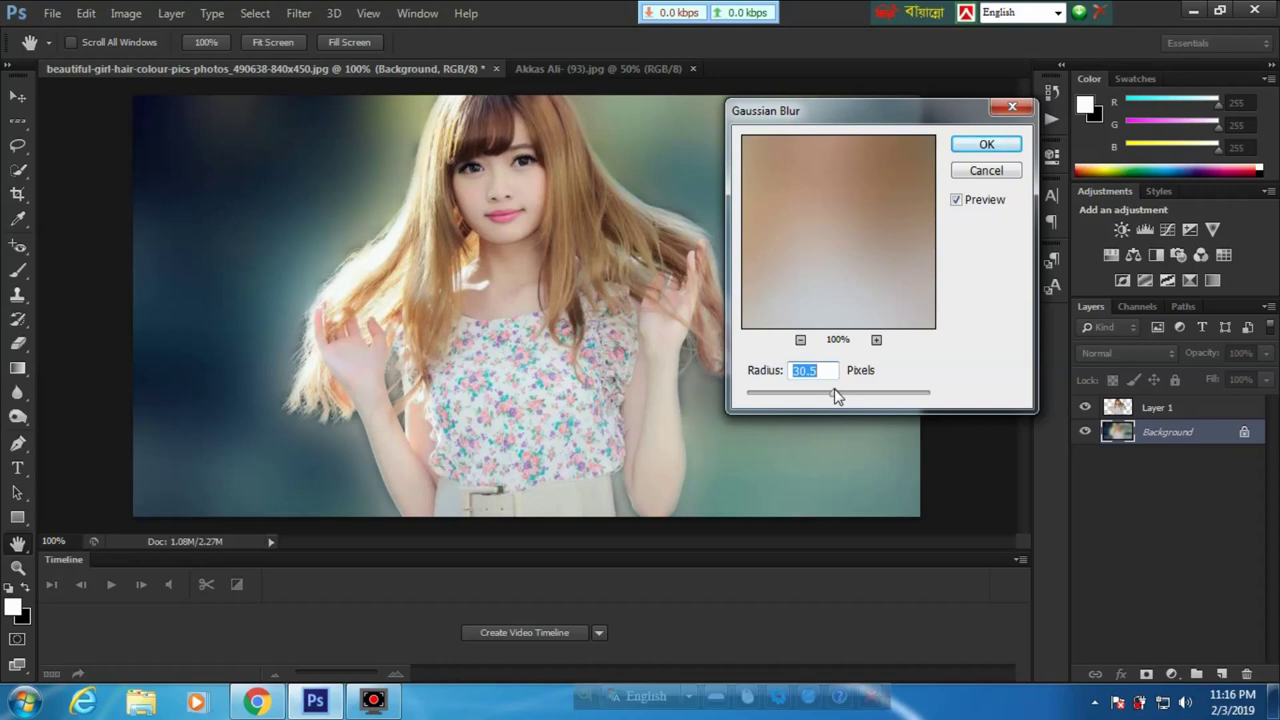
mouse_move(836, 395)
mouse_down()
mouse_move(806, 397)
mouse_move(831, 393)
mouse_up()
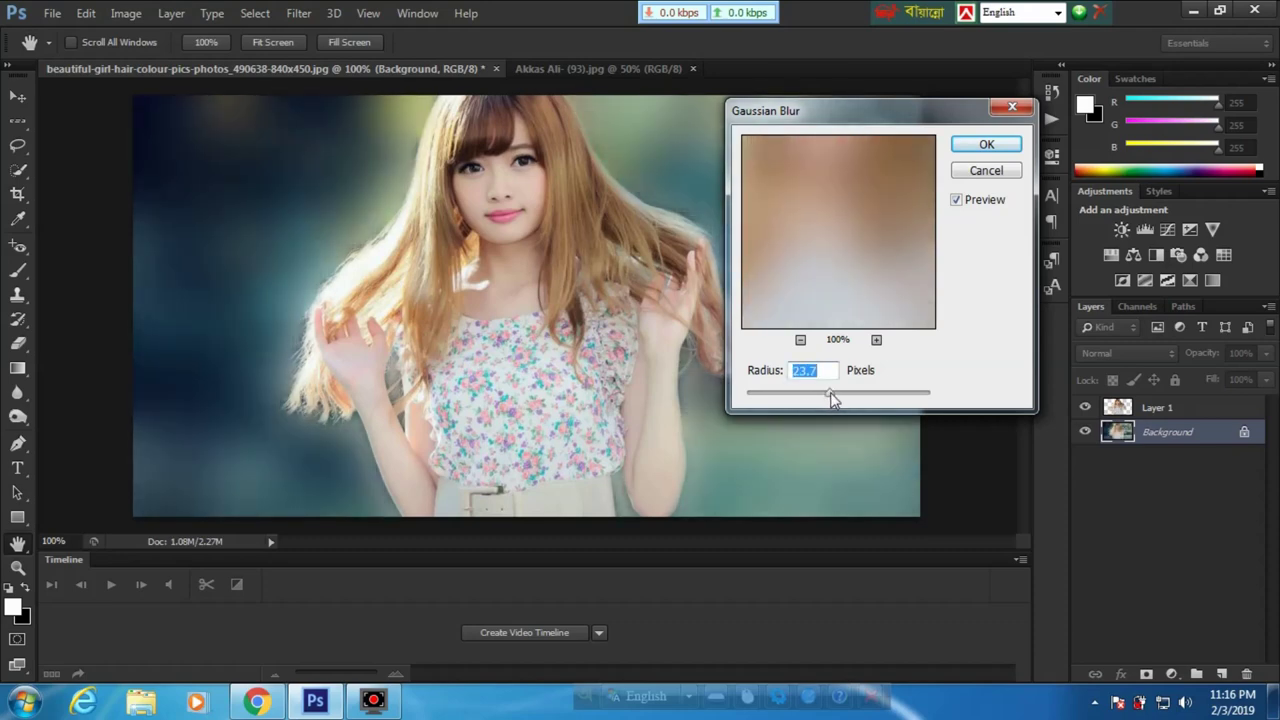
click(986, 144)
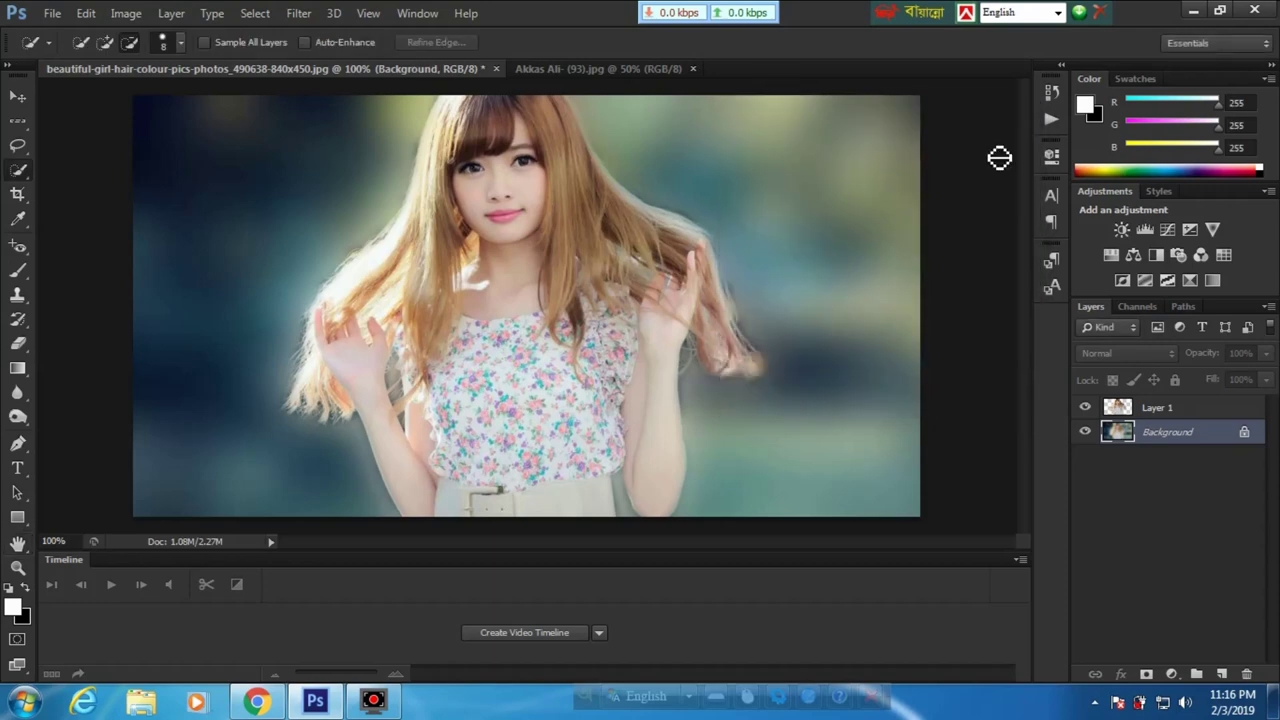